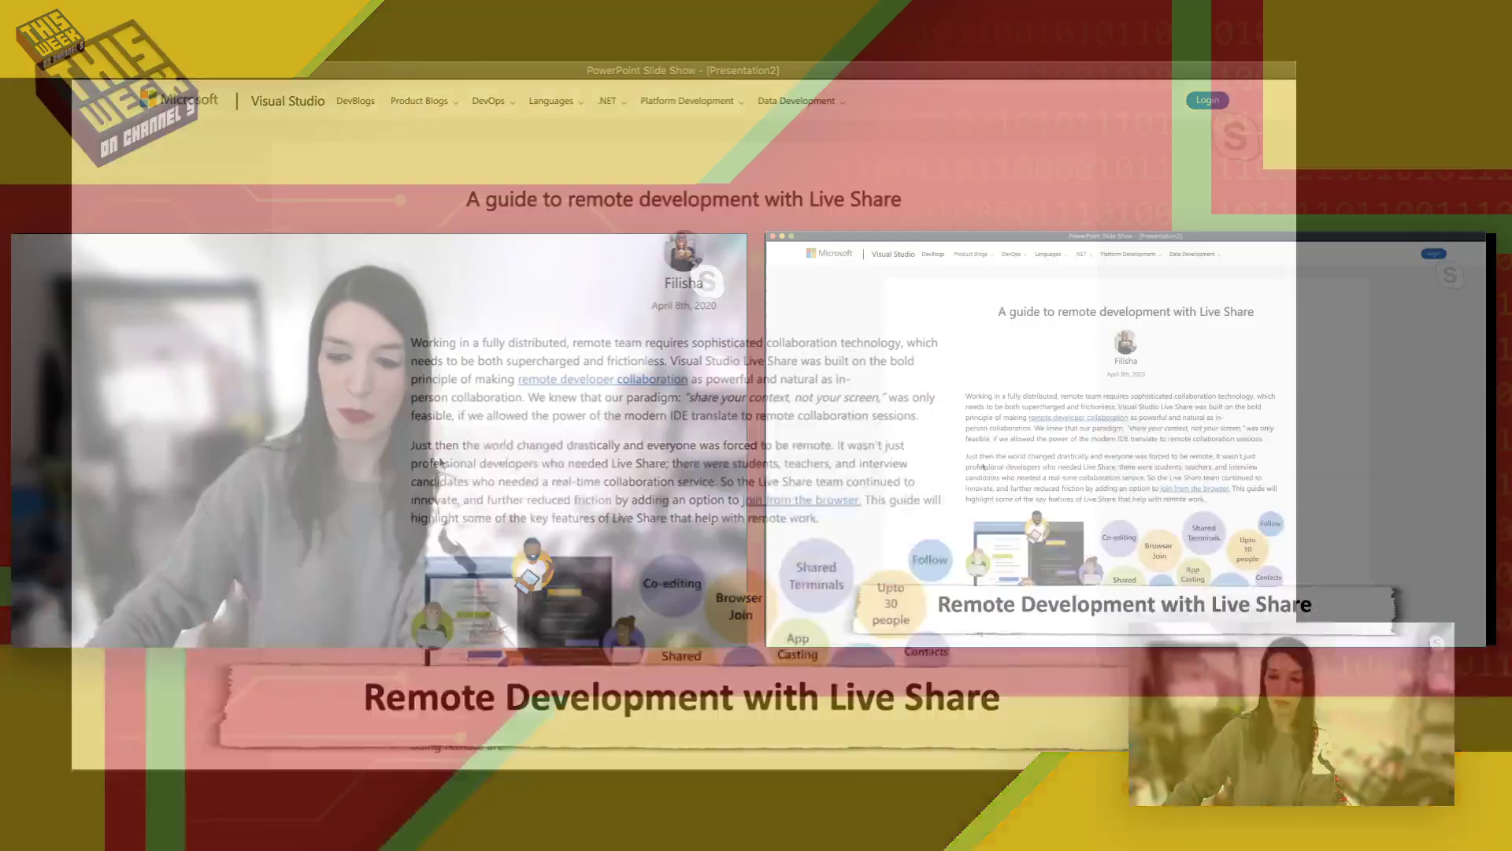
Advance to the VS Online demo slide showing the VS Code Remote Explorer.
{"action": "left_click", "coordinate": [1286, 626]}
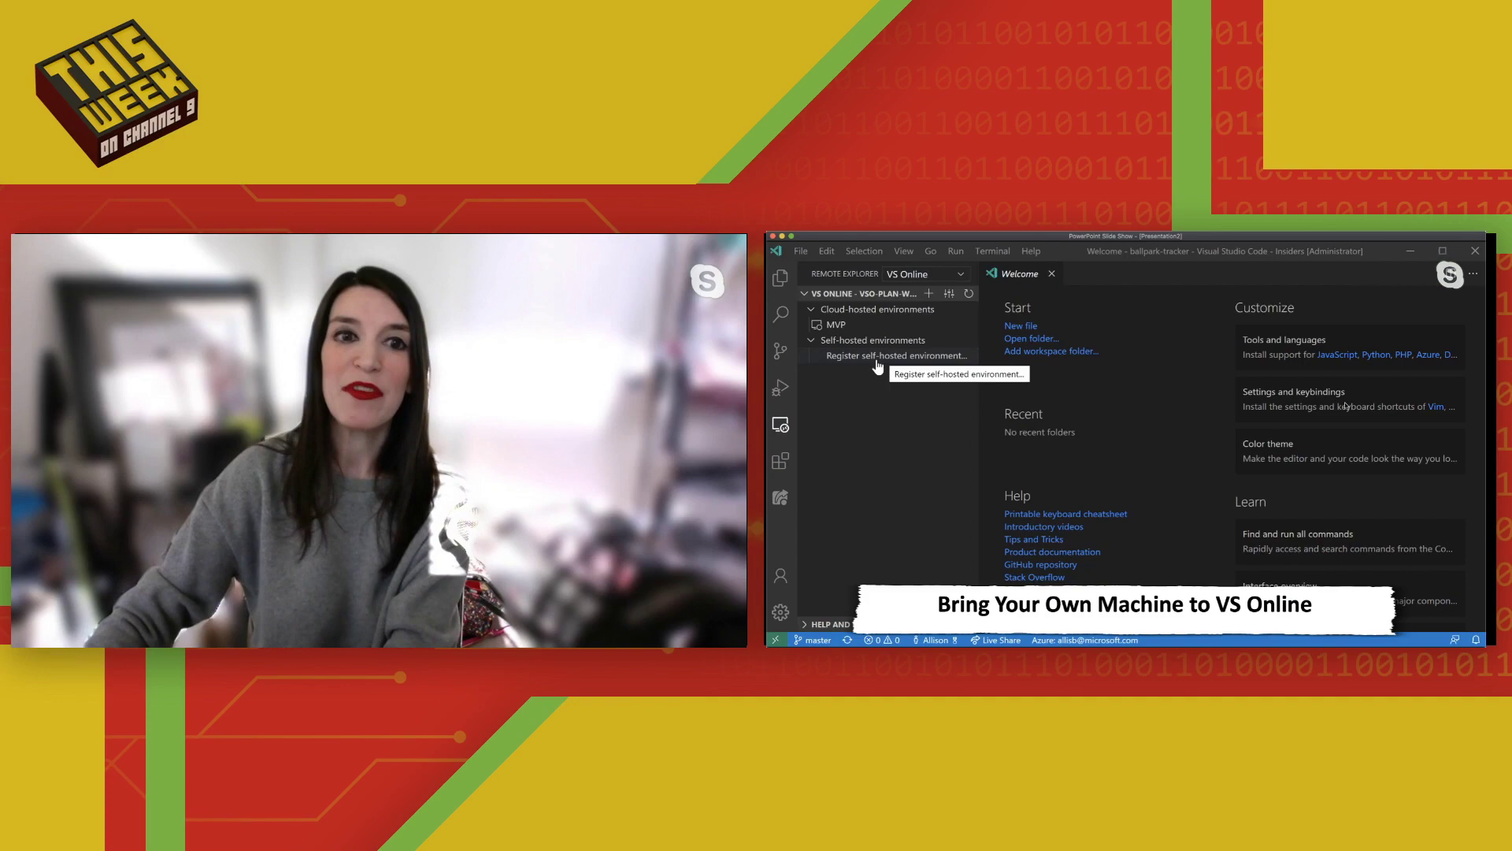
Register a self-hosted environment, accepting the suggested name to reach the agent run-mode choice.
{"action": "left_click", "coordinate": [880, 358]}
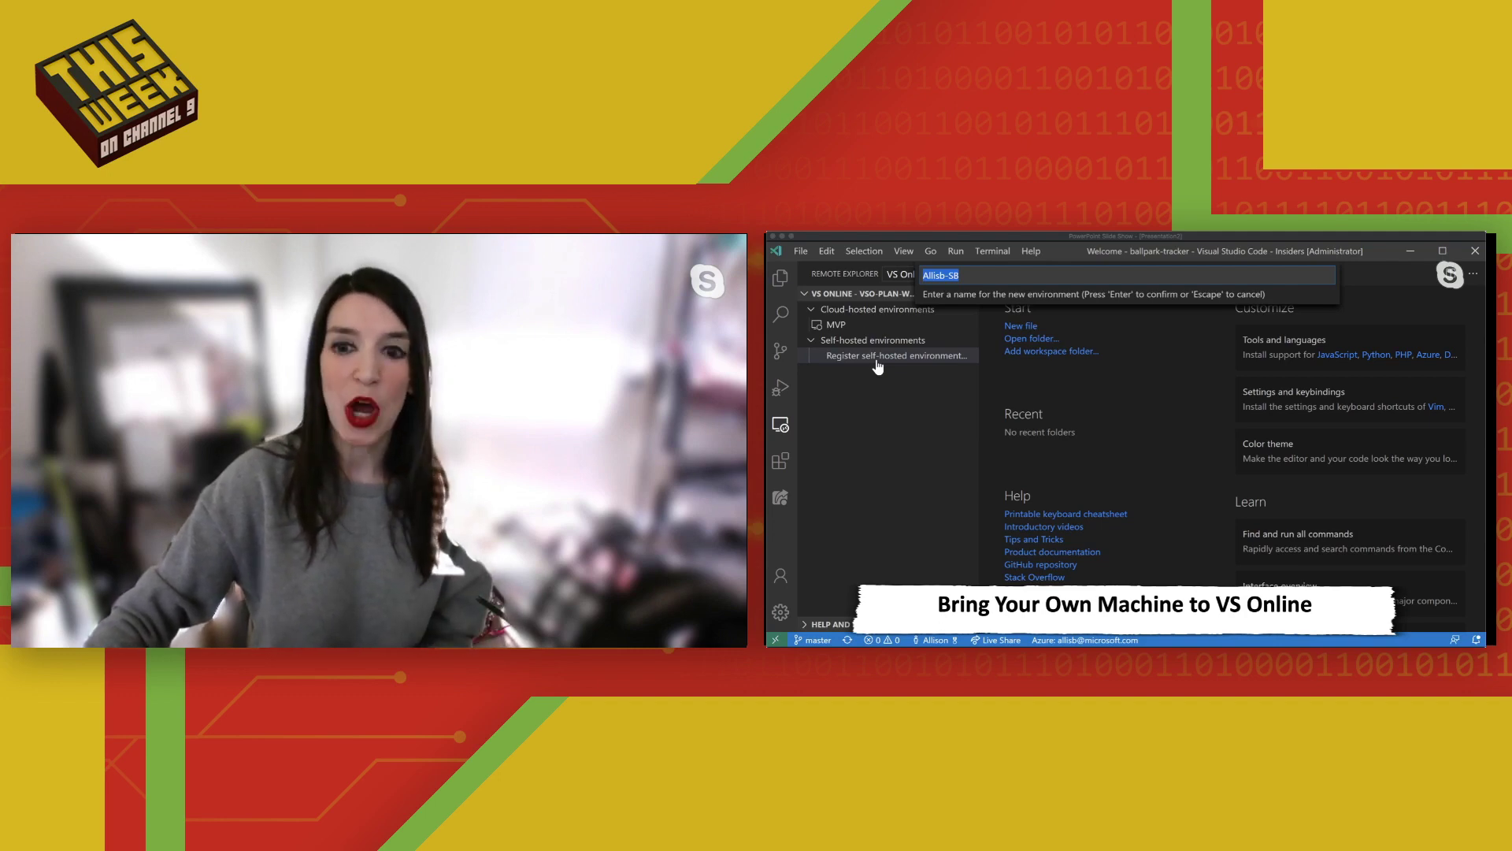
{"action": "key", "text": "Return"}
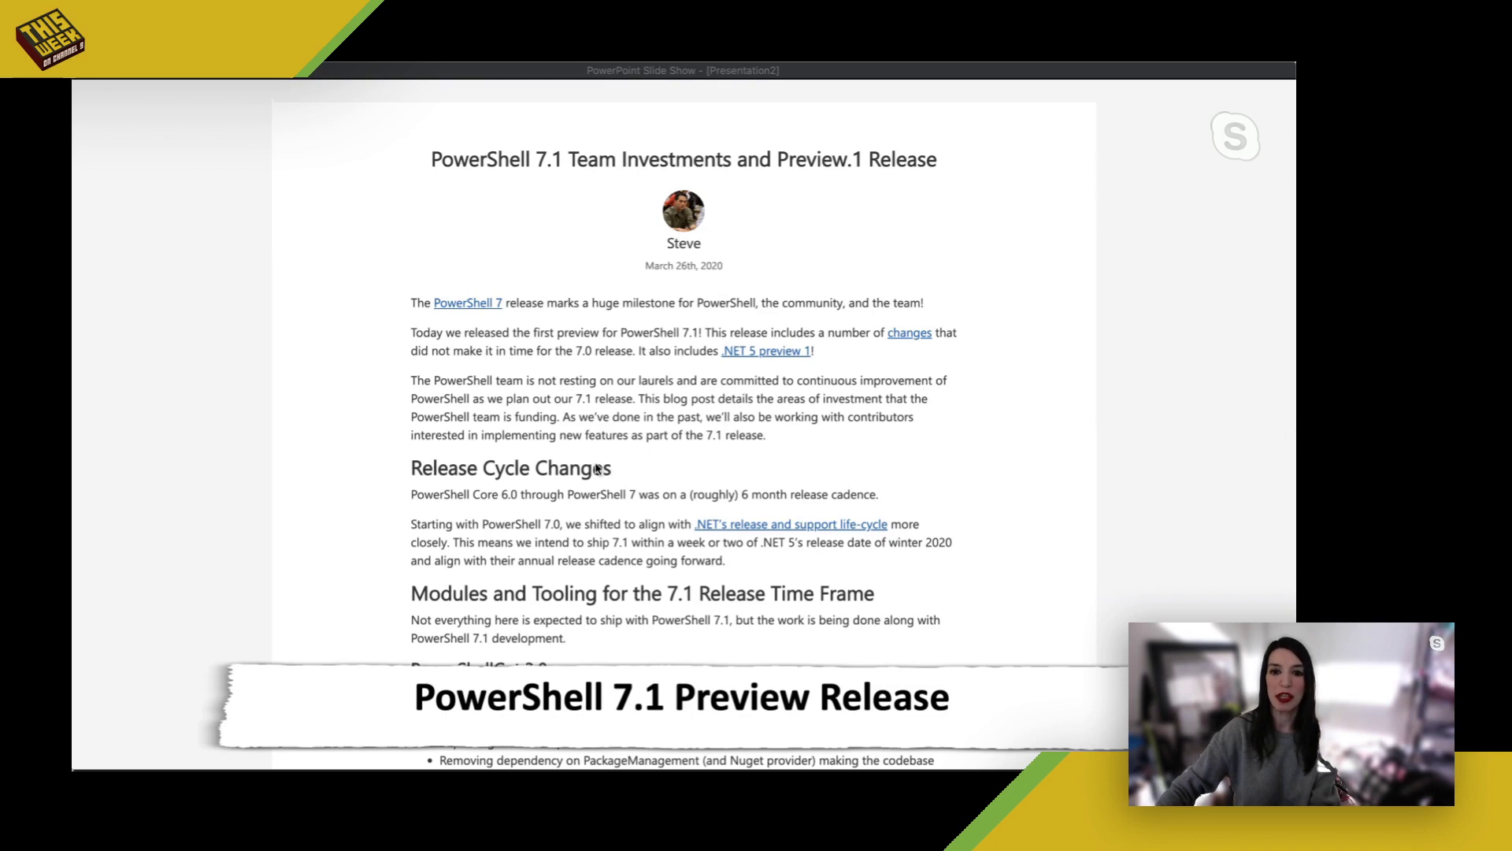
Advance through the Windows Terminal slide to the IoT Show Azure Maps clip.
{"action": "left_click", "coordinate": [521, 510]}
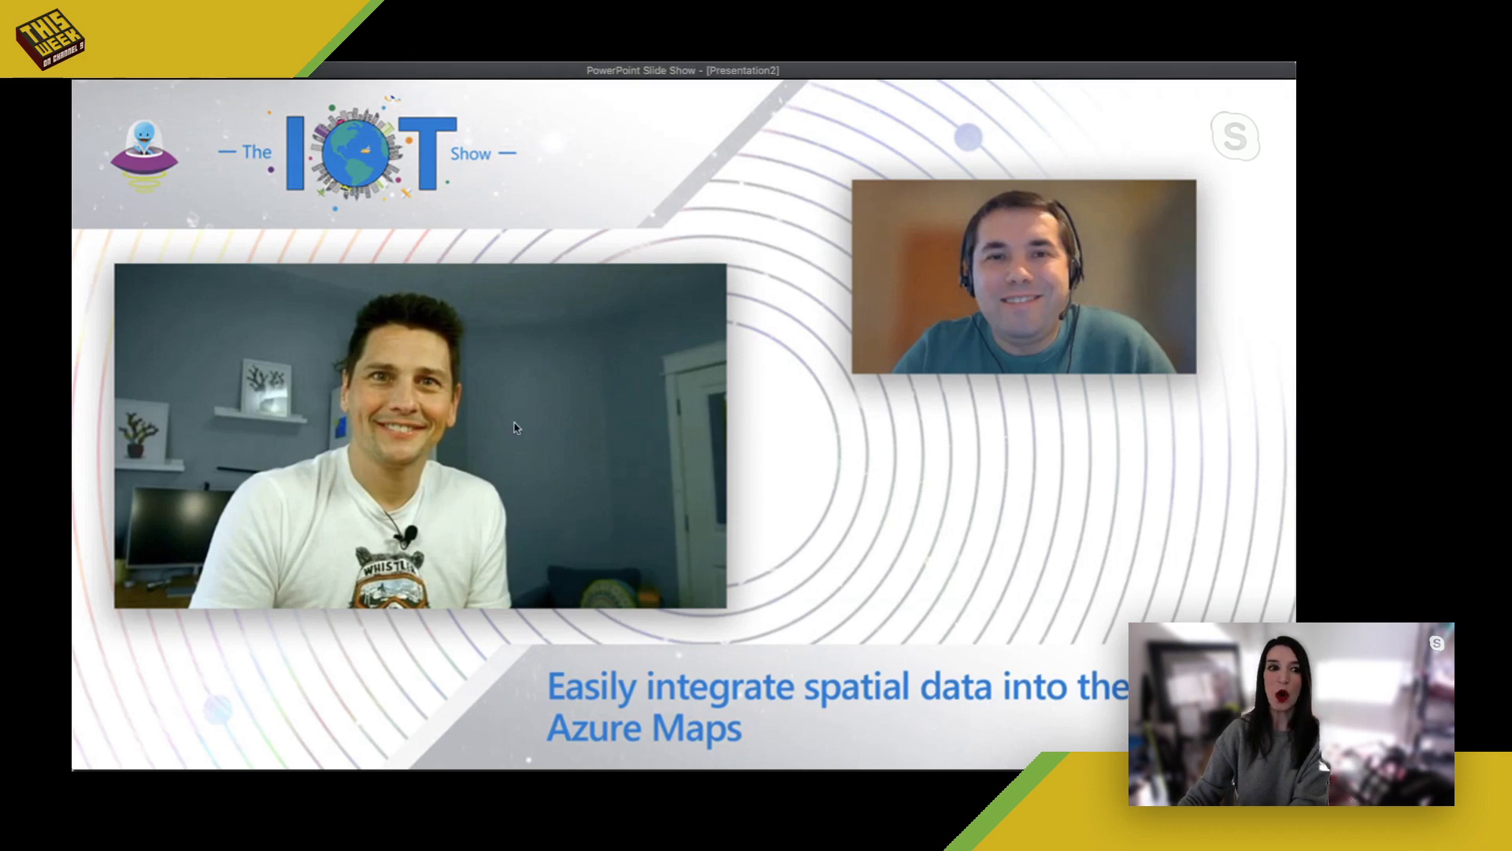
Advance to The Xamarin Show slide on submitting a Xamarin.Forms pull request.
{"action": "key", "text": "Right"}
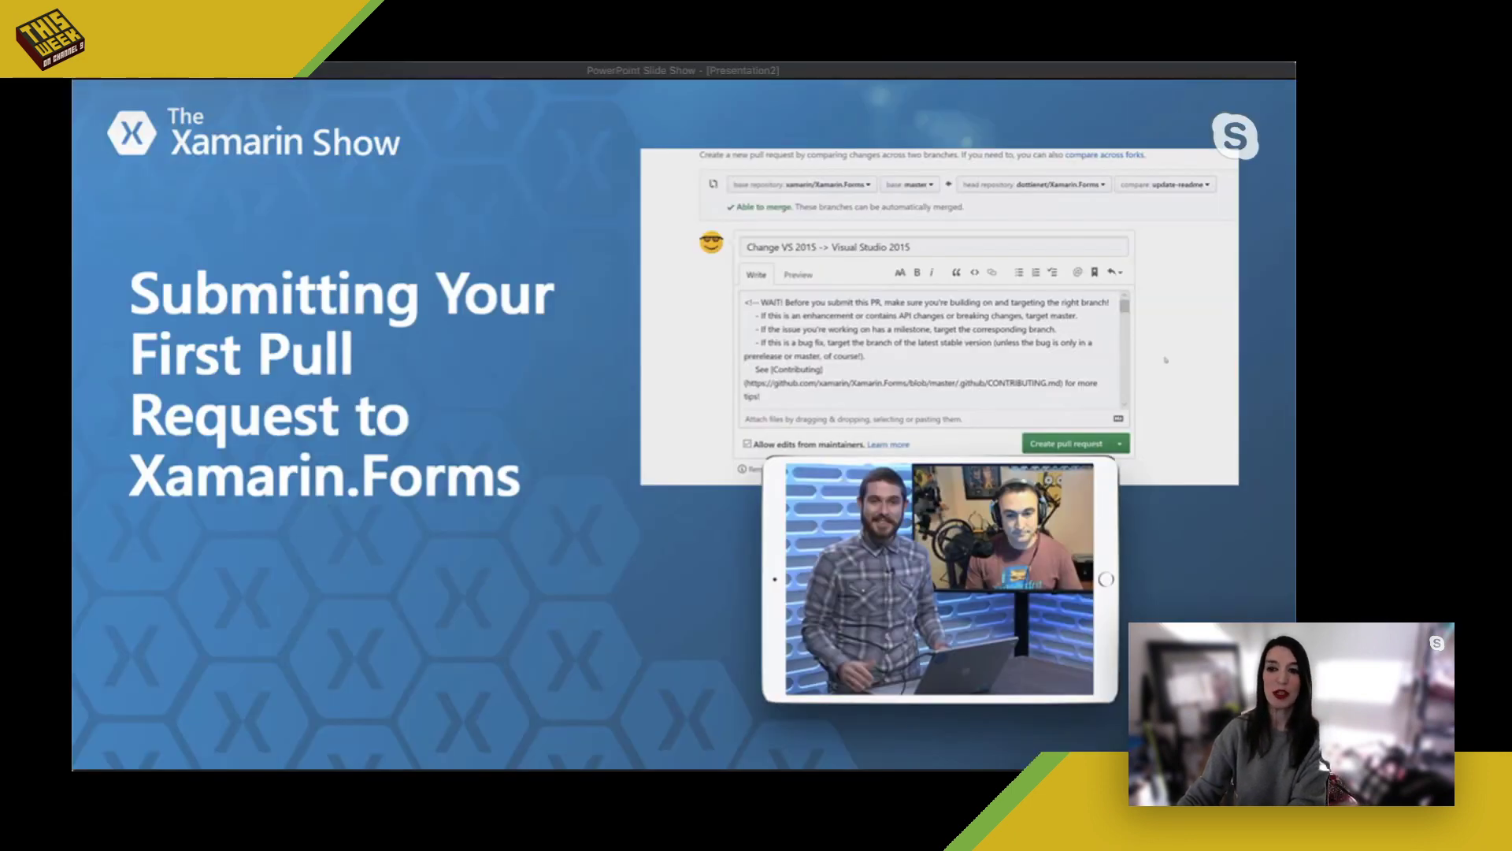